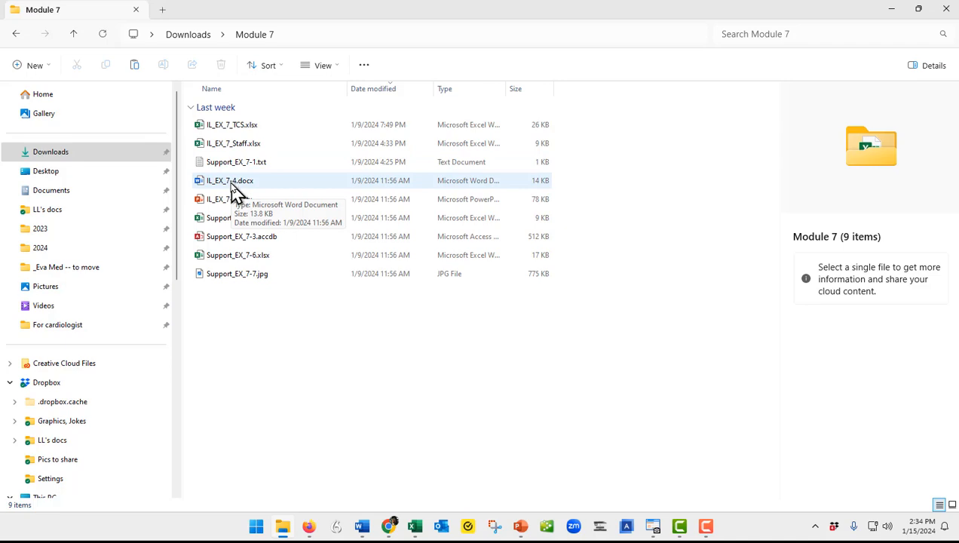
# - Open IL_EX_7-4.docx from the Module 7 folder and turn off the automatic removal of personal information
pyautogui.doubleClick(236, 181)
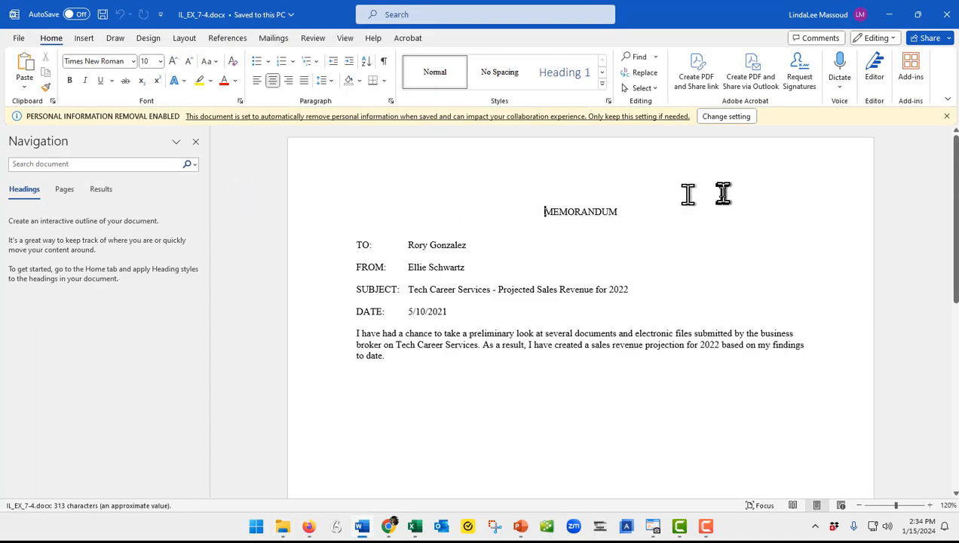
pyautogui.click(724, 119)
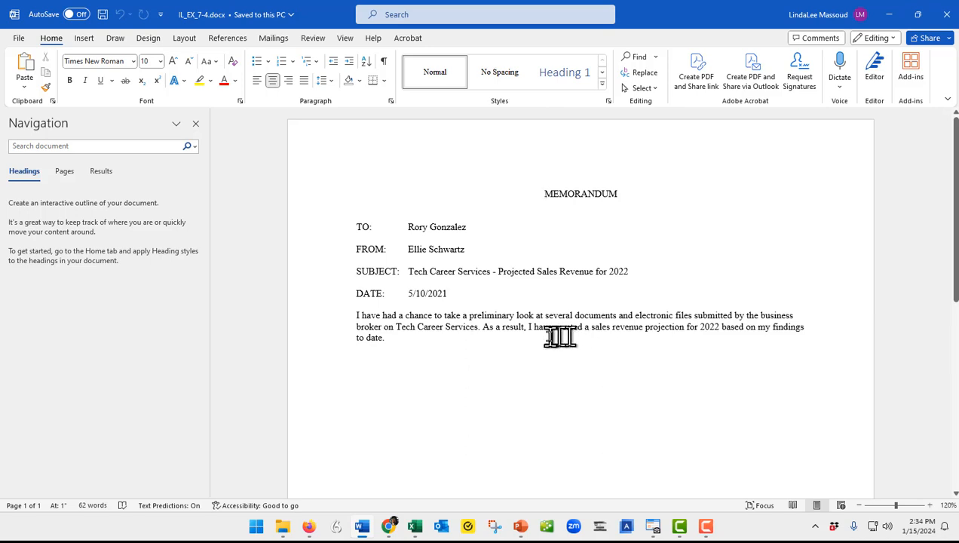
# - Save a copy of the memo in the Module 7 folder under the name IL_EX_7_TCSMemo
pyautogui.hotkey('alt', 'f')
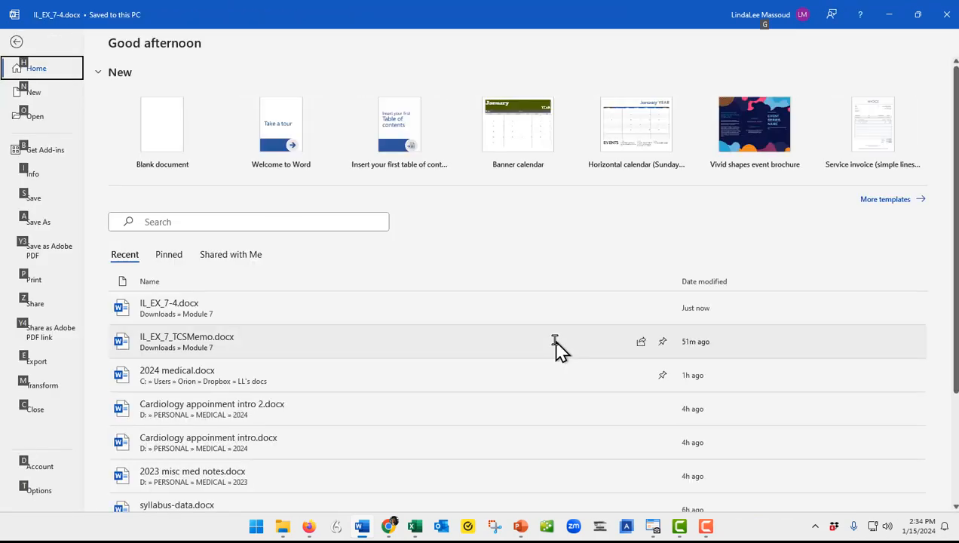
pyautogui.press('a')
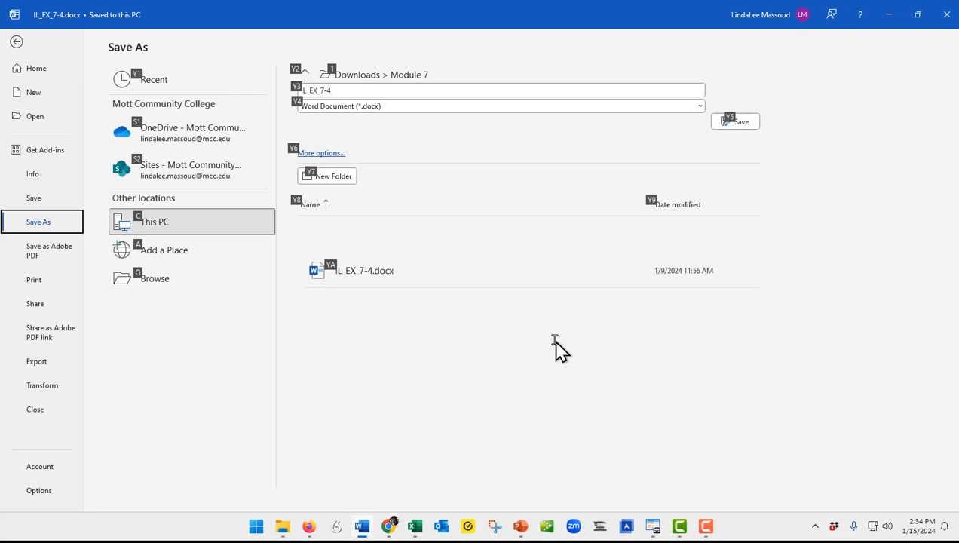
pyautogui.click(349, 91)
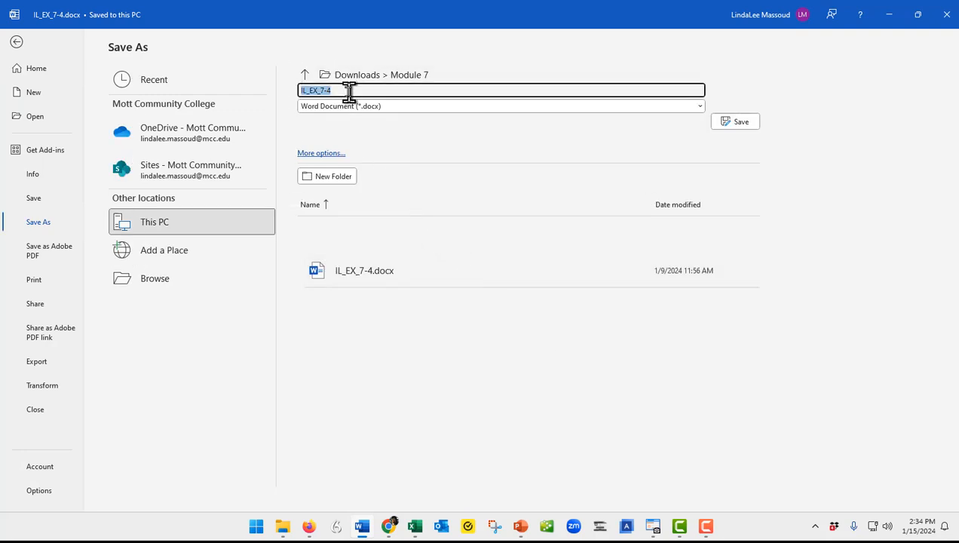
pyautogui.click(350, 94)
pyautogui.press('BackSpace')
pyautogui.press('BackSpace')
pyautogui.press('BackSpace')
pyautogui.write('7_TCS workboo')
pyautogui.press('BackSpace')
pyautogui.press('BackSpace')
pyautogui.press('BackSpace')
pyautogui.press('BackSpace')
pyautogui.press('BackSpace')
pyautogui.press('BackSpace')
pyautogui.press('BackSpace')
pyautogui.press('BackSpace')
pyautogui.write('Memo')
pyautogui.press('Return')
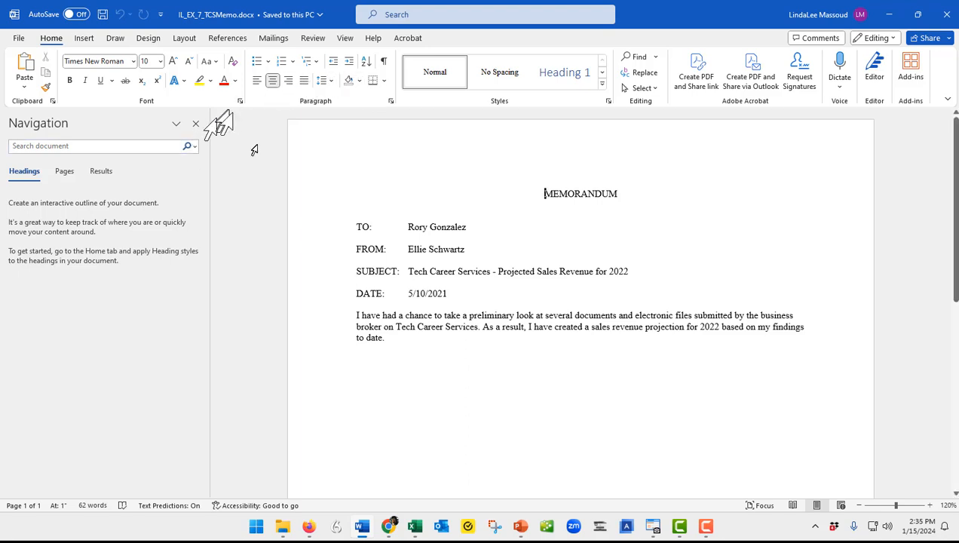
# - Switch to the IL_EX_7_TCS.xlsx workbook in Excel, copy A1:B7 from the RCS Revenue sheet, and return to the memo in Word
pyautogui.moveTo(420, 533)
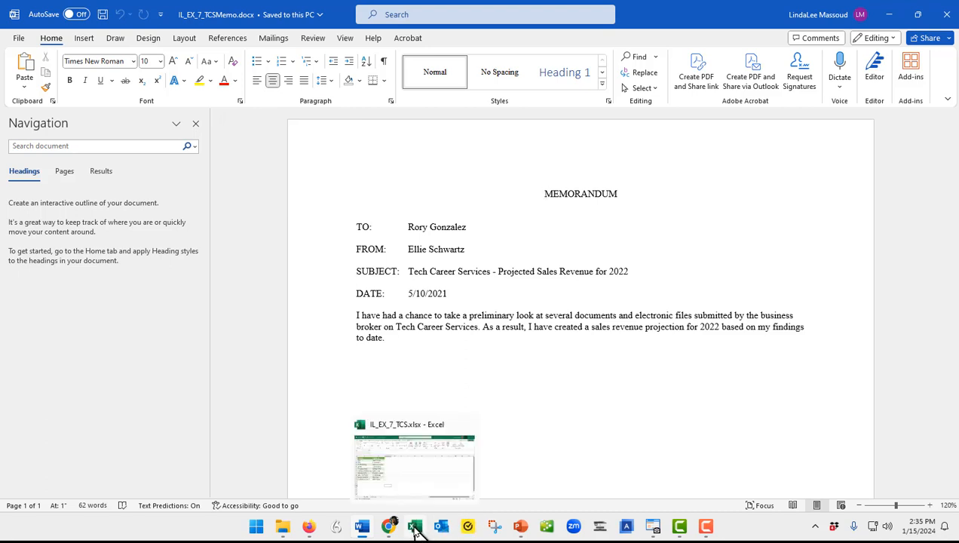
pyautogui.click(415, 530)
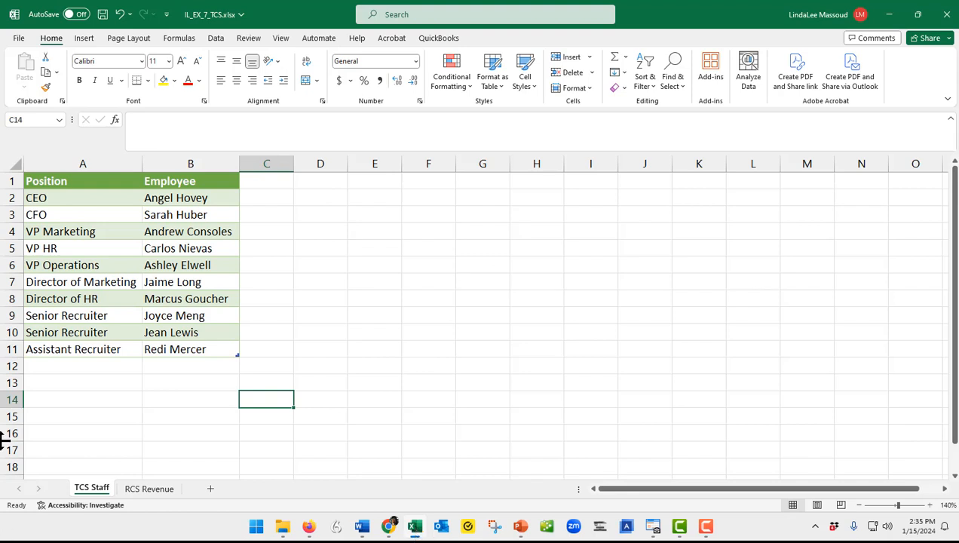
pyautogui.click(142, 490)
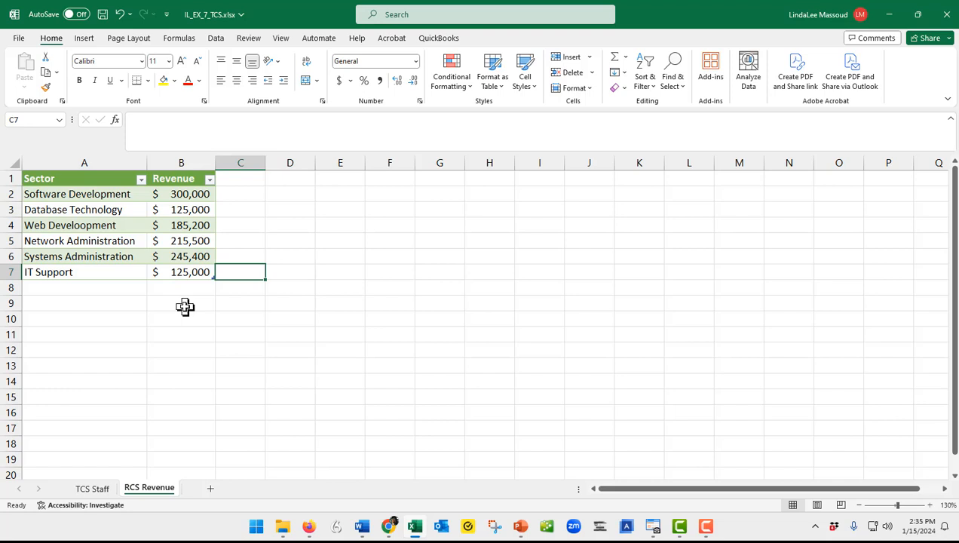
pyautogui.click(76, 178)
pyautogui.moveTo(84, 178); pyautogui.dragTo(179, 272)
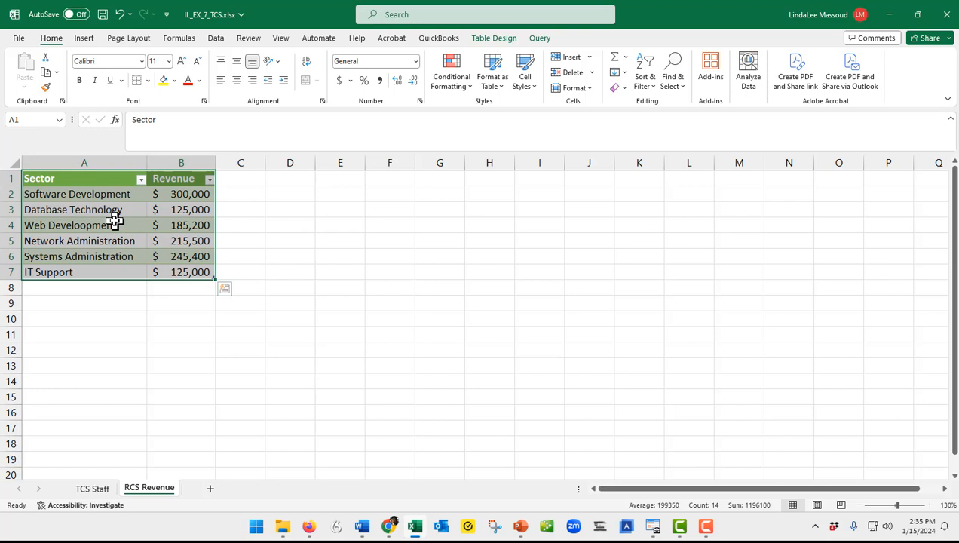
pyautogui.hotkey('ctrl', 'c')
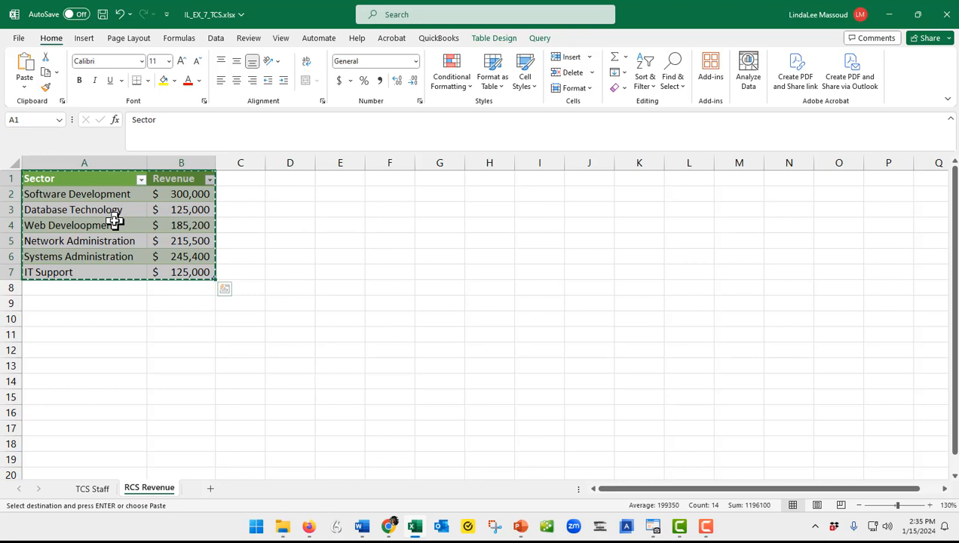
pyautogui.hotkey('alt', 'Tab')
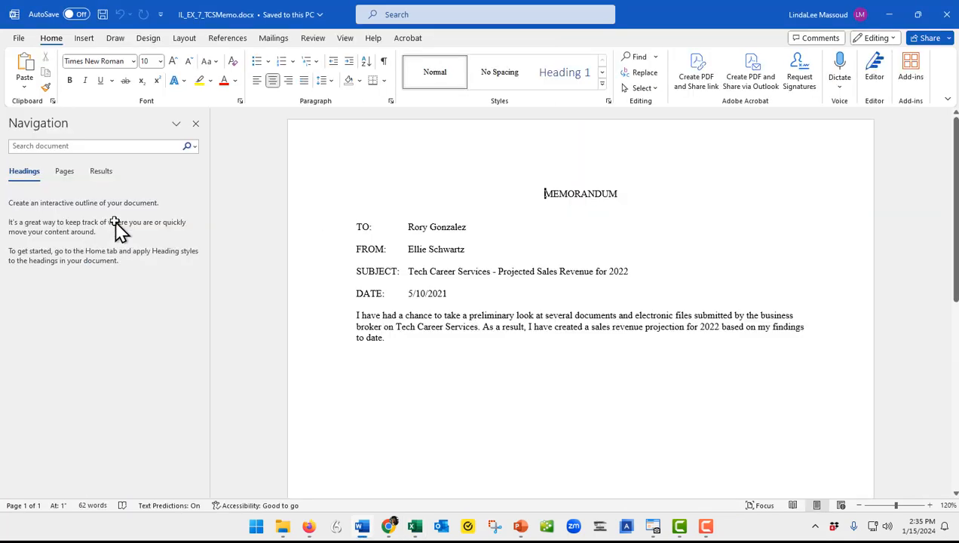
pyautogui.hotkey('alt', 'Tab')
pyautogui.hotkey('alt', 'Tab')
pyautogui.hotkey('alt', 'Tab')
pyautogui.hotkey('alt', 'Tab')
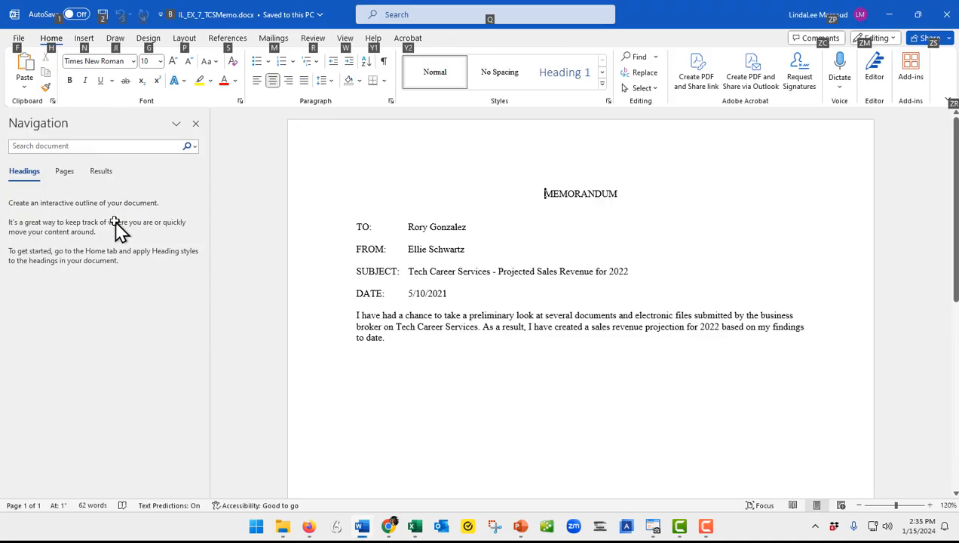
pyautogui.hotkey('alt', 'Tab')
pyautogui.hotkey('alt', 'Tab')
pyautogui.hotkey('alt', 'Tab')
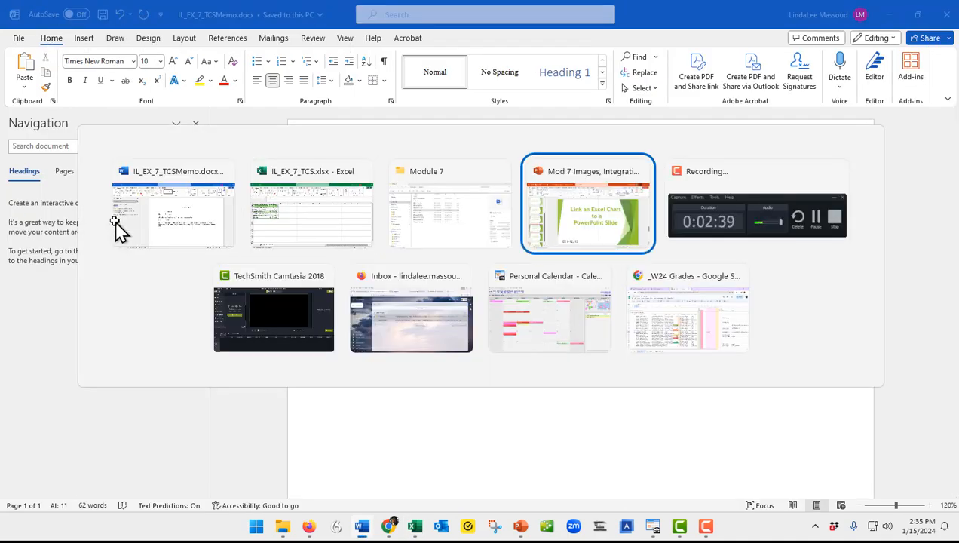
pyautogui.hotkey('alt', 'shift', 'Tab')
pyautogui.hotkey('alt', 'shift', 'Tab')
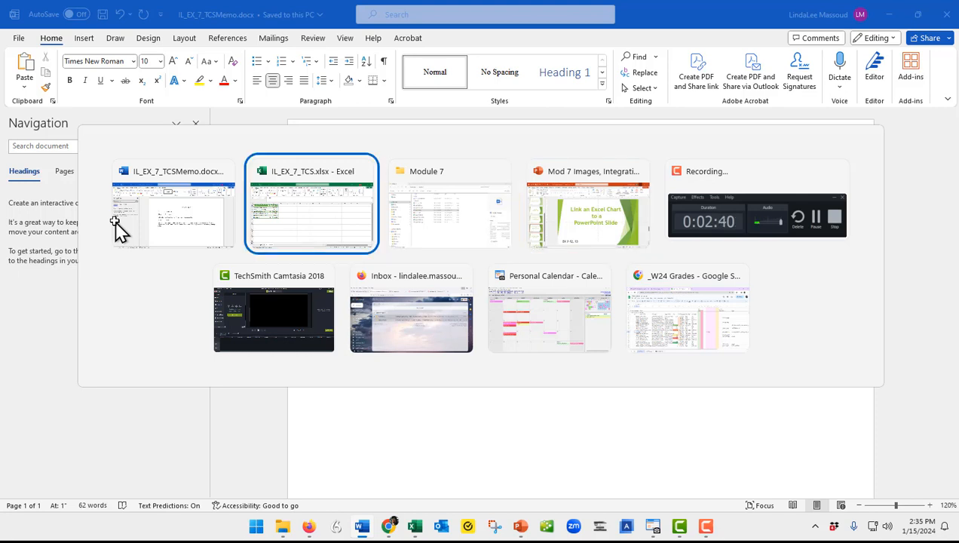
pyautogui.hotkey('alt', 'shift', 'Tab')
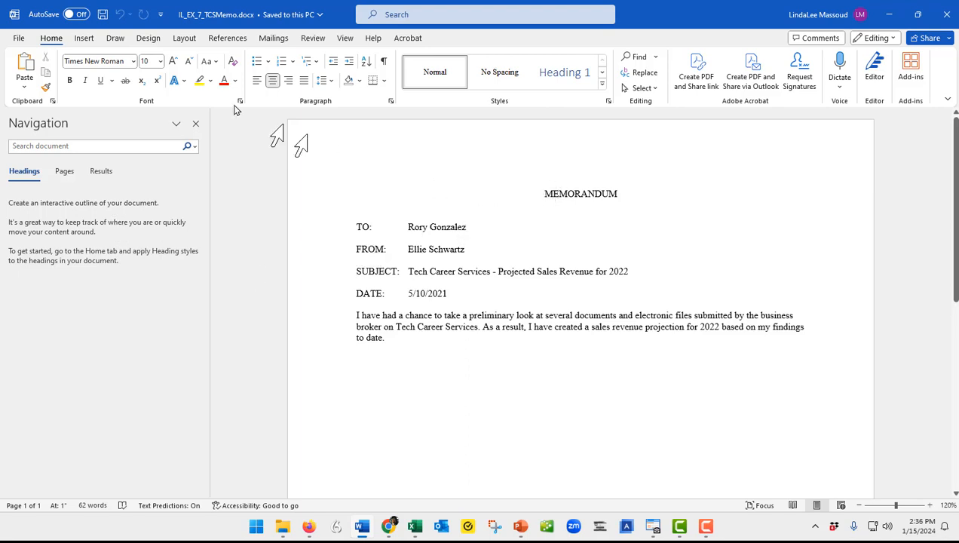
# - Close the Navigation pane and paste the copied table in a new paragraph at the memo's end, using Link & Use Destination Styles
pyautogui.click(196, 125)
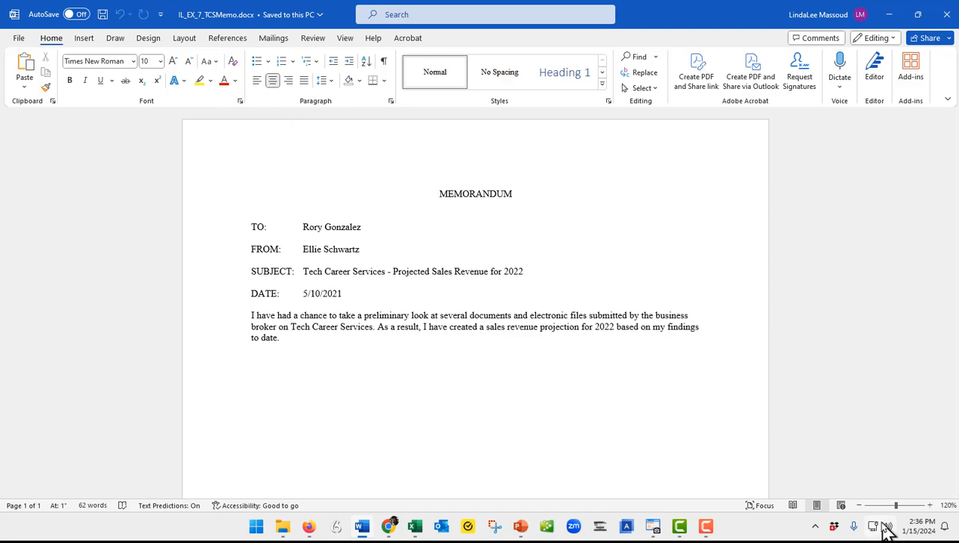
pyautogui.click(928, 505)
pyautogui.click(928, 505)
pyautogui.click(928, 506)
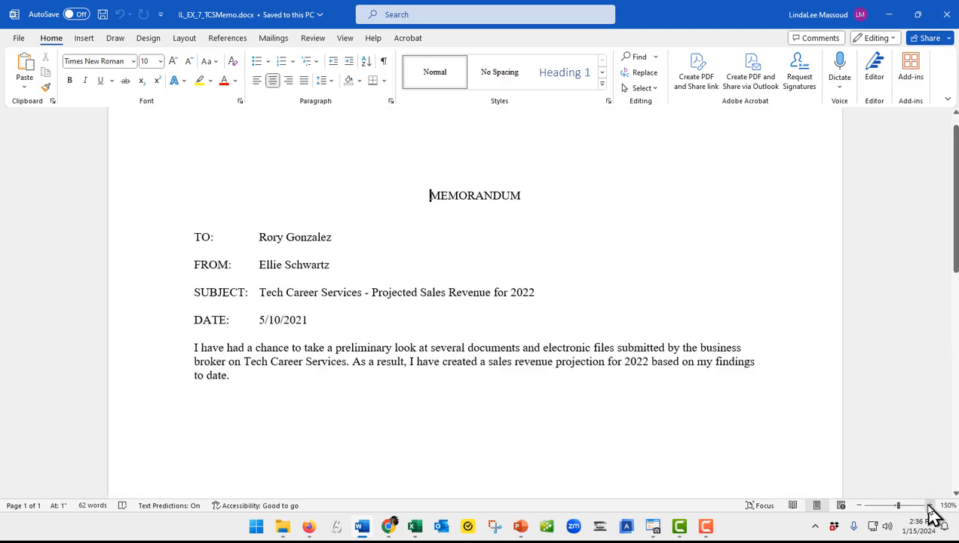
pyautogui.click(928, 506)
pyautogui.click(928, 505)
pyautogui.hotkey('ctrl', 'End')
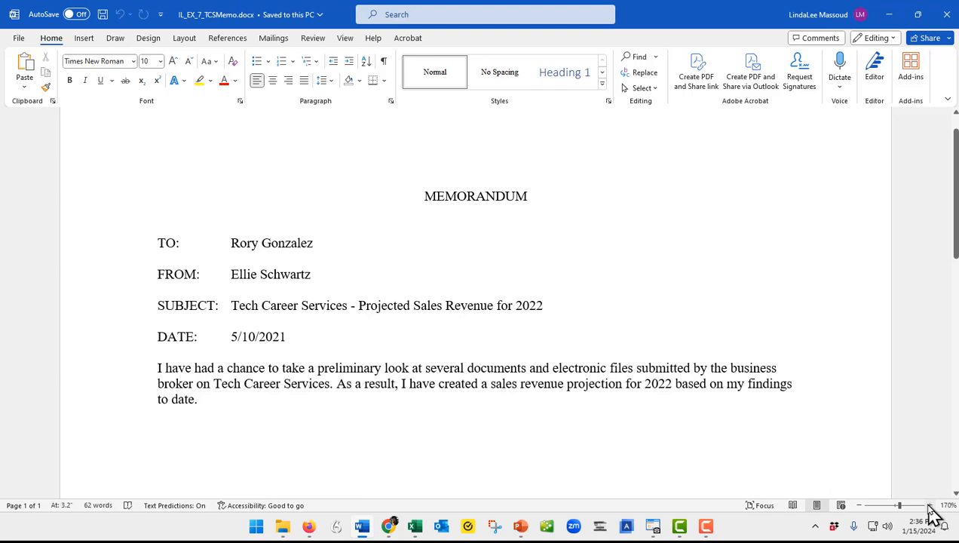
pyautogui.press('Return')
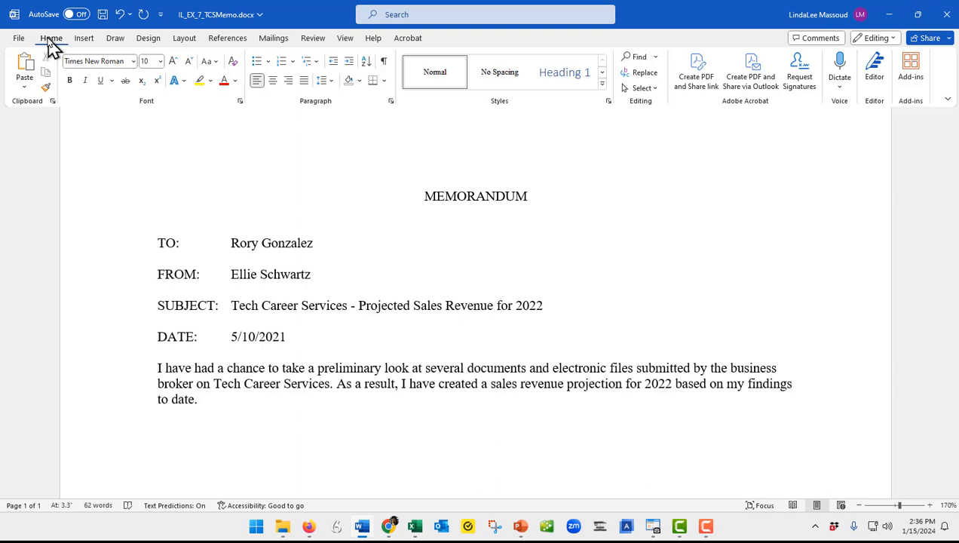
pyautogui.click(25, 88)
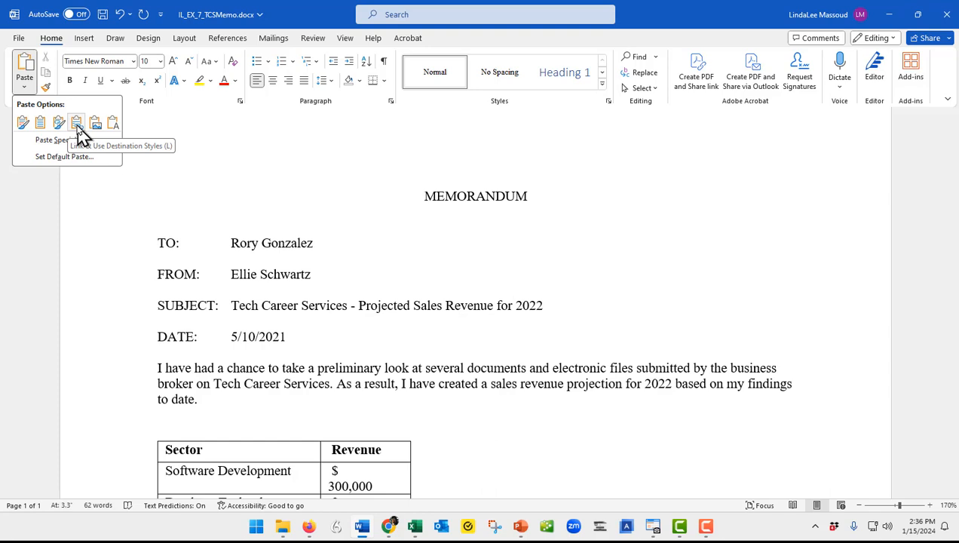
pyautogui.click(78, 126)
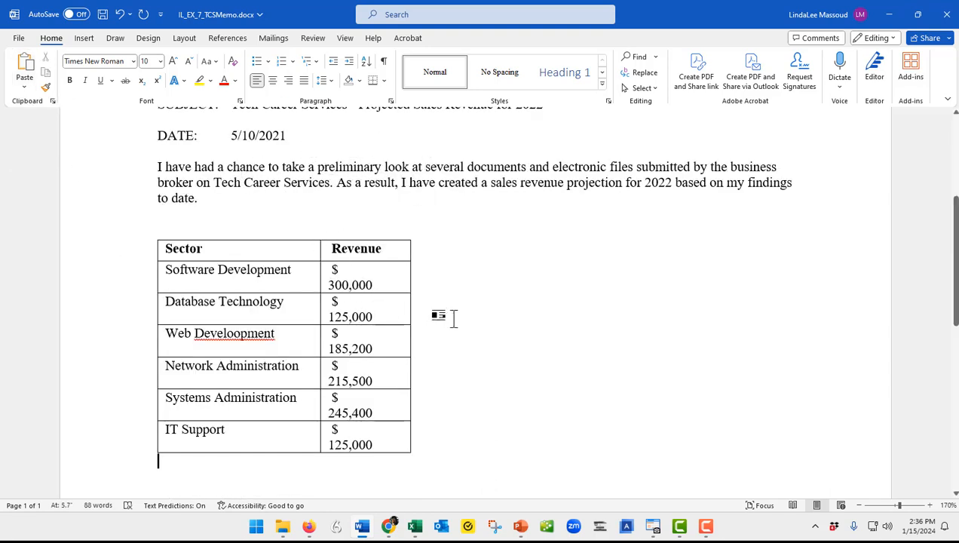
# - Widen the Revenue column of the memo's table slightly so each dollar amount fits on one line
pyautogui.hotkey('alt', 'Tab')
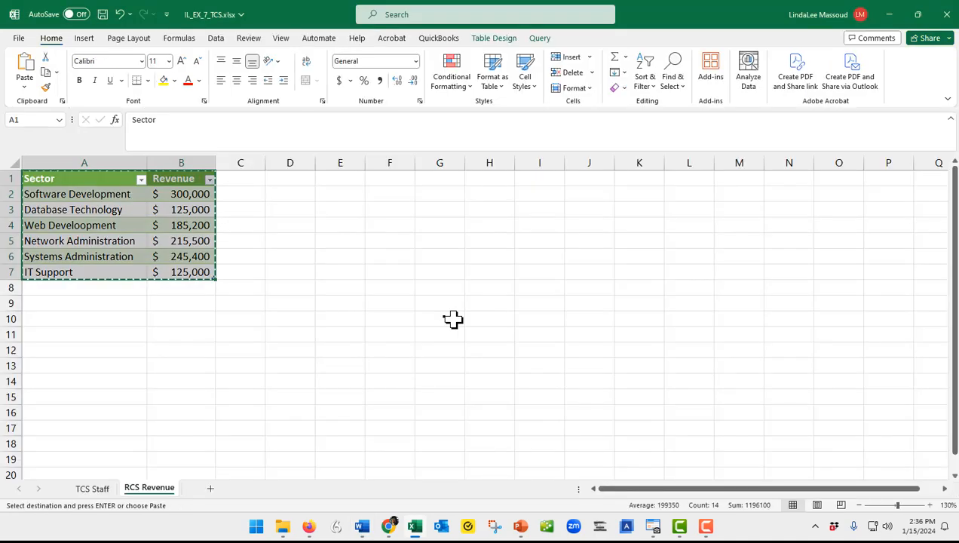
pyautogui.hotkey('alt', 'Tab')
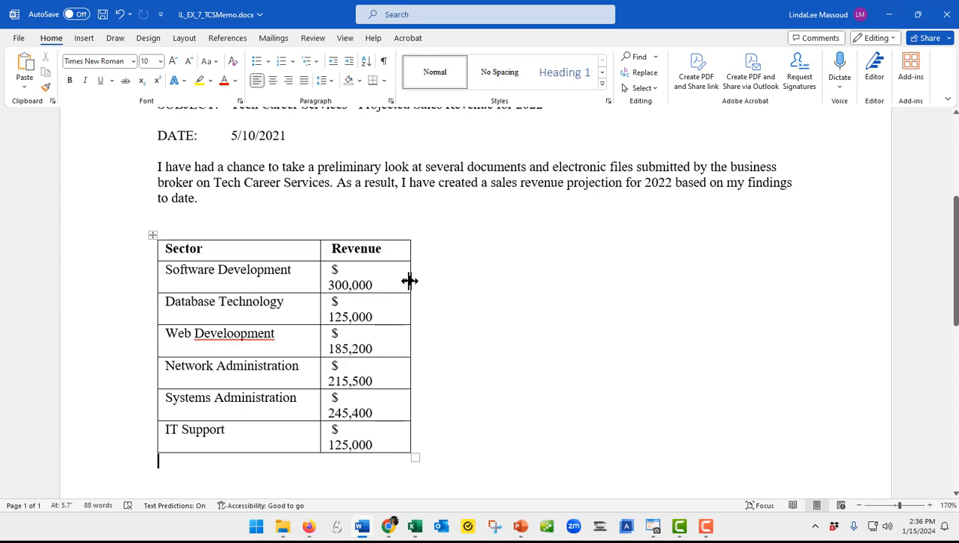
pyautogui.moveTo(410, 281); pyautogui.dragTo(427, 281)
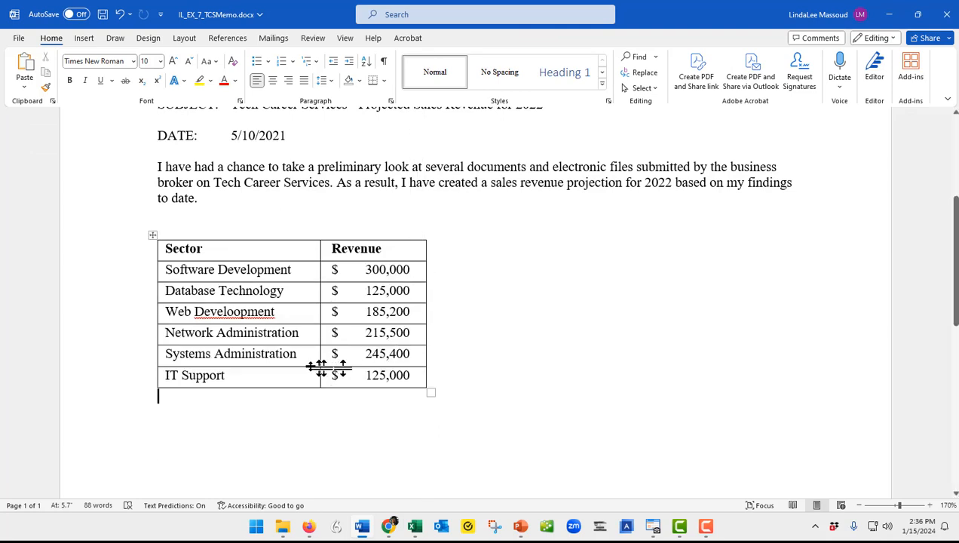
# - Correct the misspelled word in the table's web sector entry to "Development" and save the memo
pyautogui.click(234, 312)
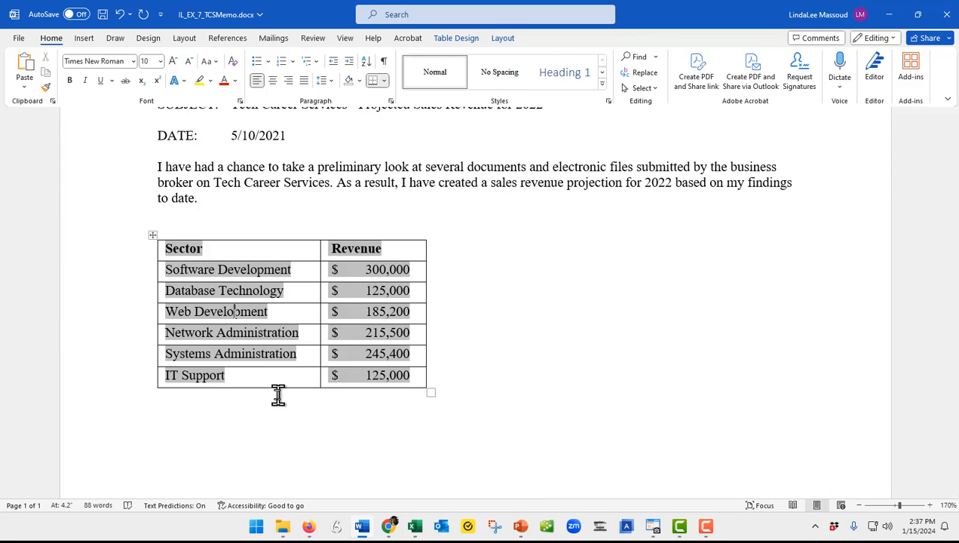
pyautogui.hotkey('ctrl', 's')
# - Switch to the Excel workbook and set the Software Development revenue in cell B2 to 100000
pyautogui.hotkey('alt', 'Tab')
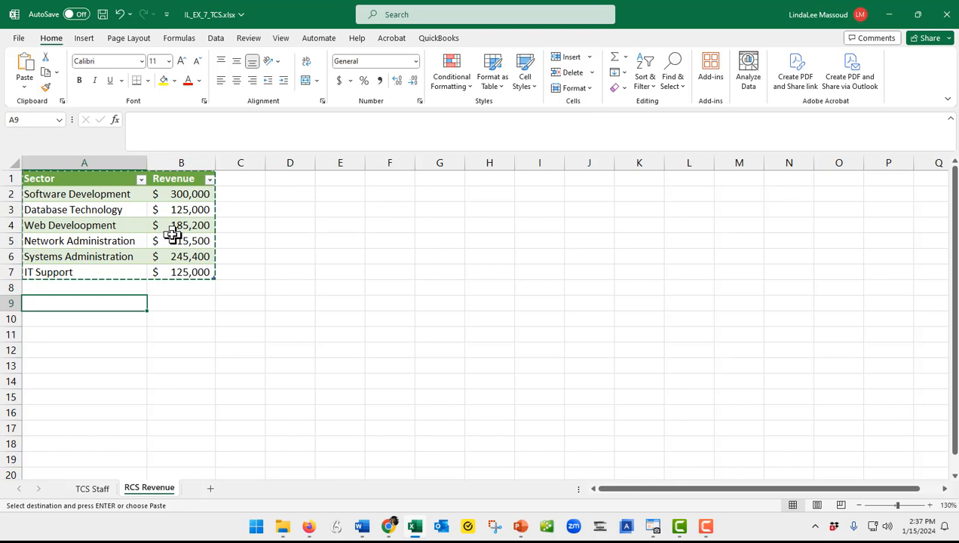
pyautogui.click(184, 193)
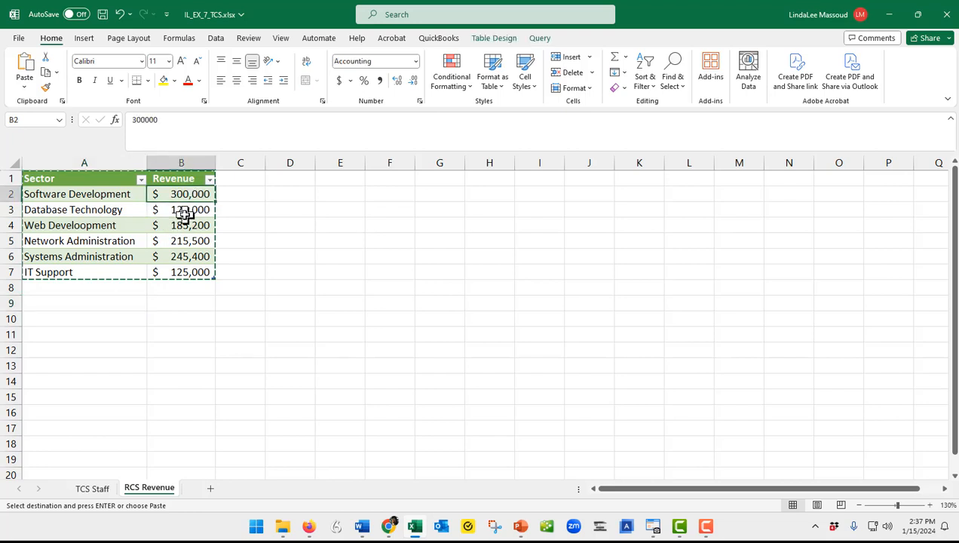
pyautogui.write('100000')
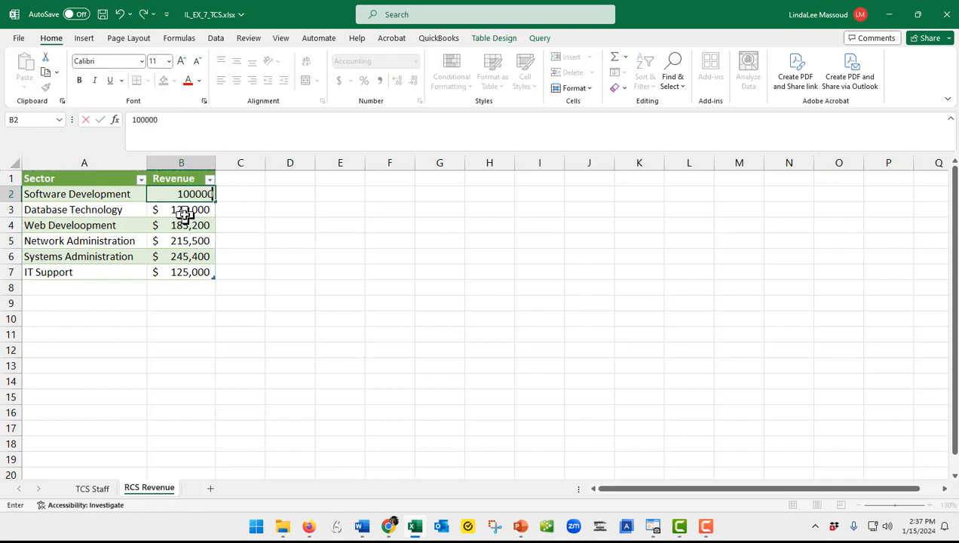
pyautogui.press('Return')
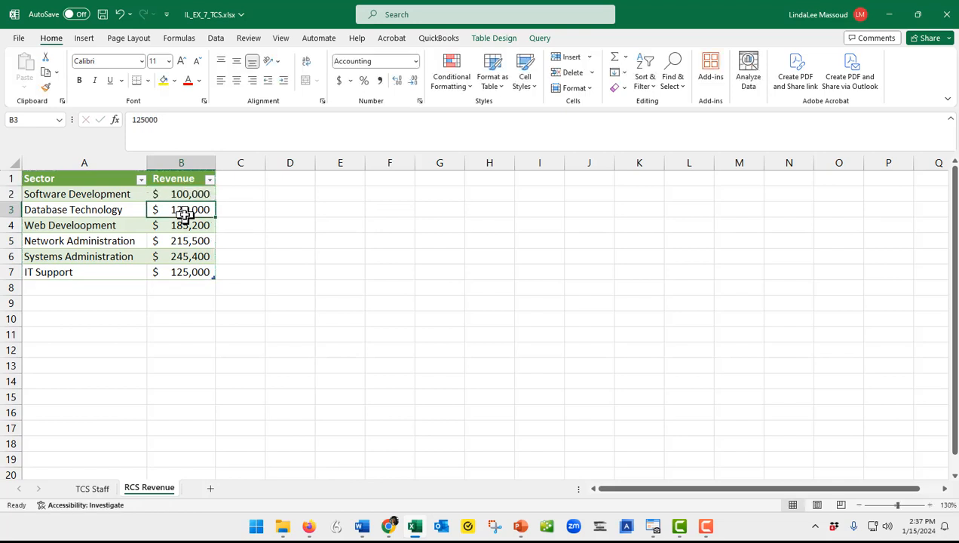
# - Return to the memo in Word, update the linked revenue table from its source, and switch back to the Excel workbook
pyautogui.hotkey('alt', 'Tab')
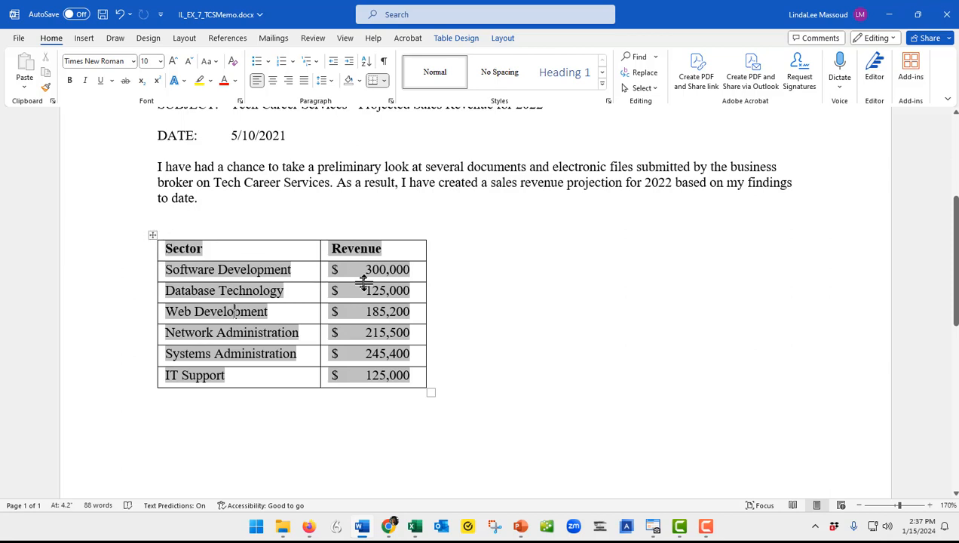
pyautogui.click(153, 236)
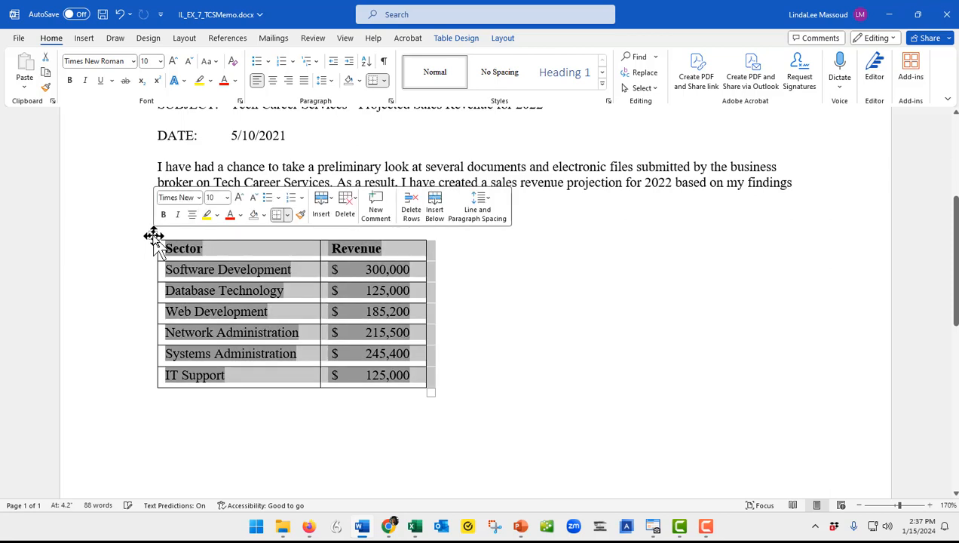
pyautogui.rightClick(192, 256)
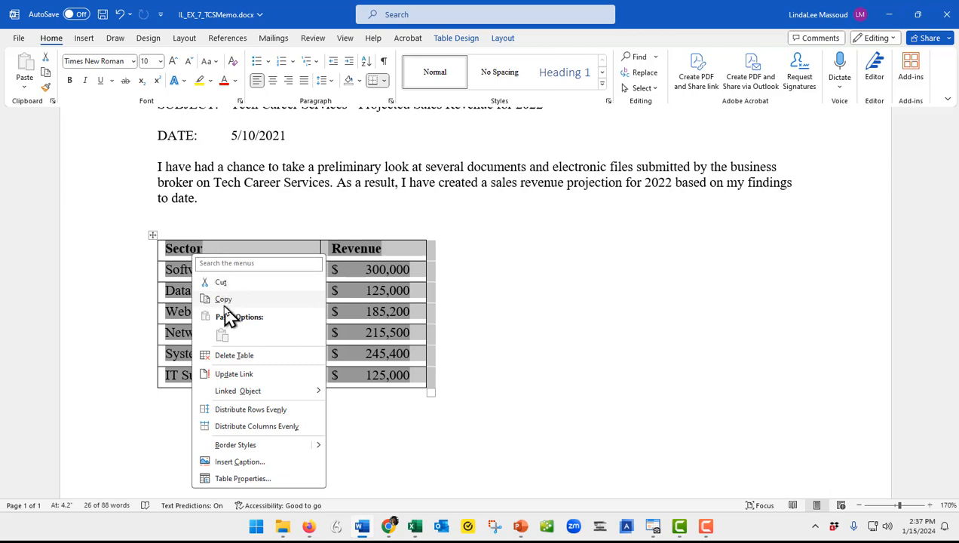
pyautogui.click(234, 375)
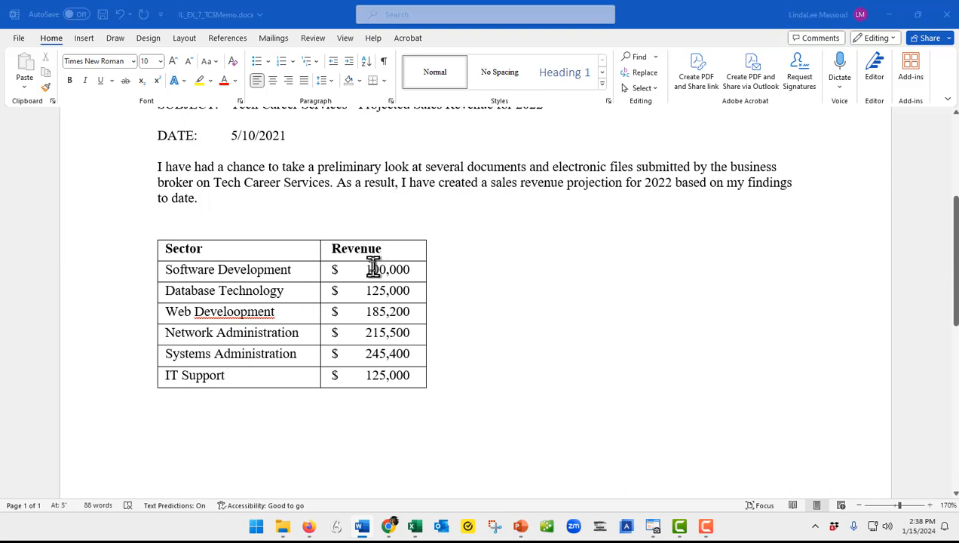
pyautogui.hotkey('alt', 'Tab')
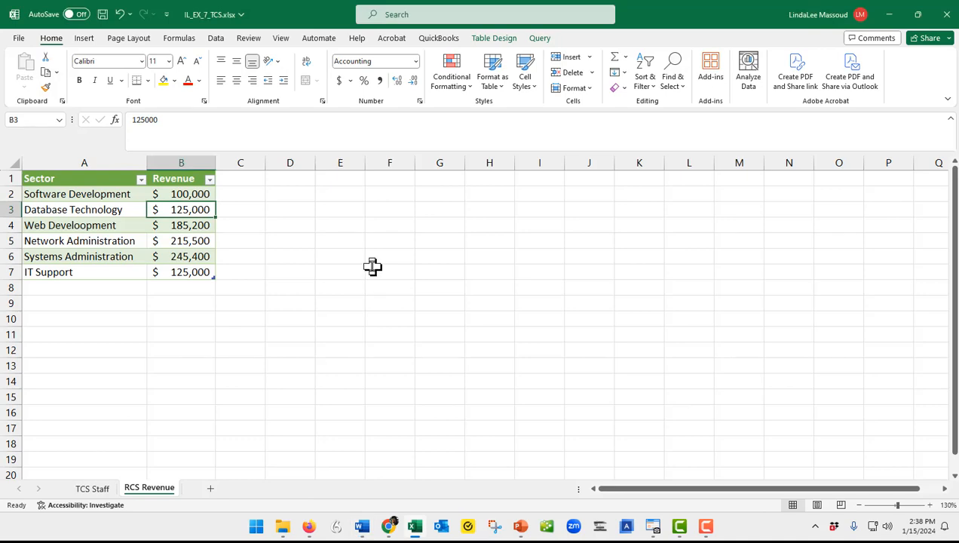
# - Switch back to the memo in Word and save it with the updated revenue table
pyautogui.hotkey('alt', 'Tab')
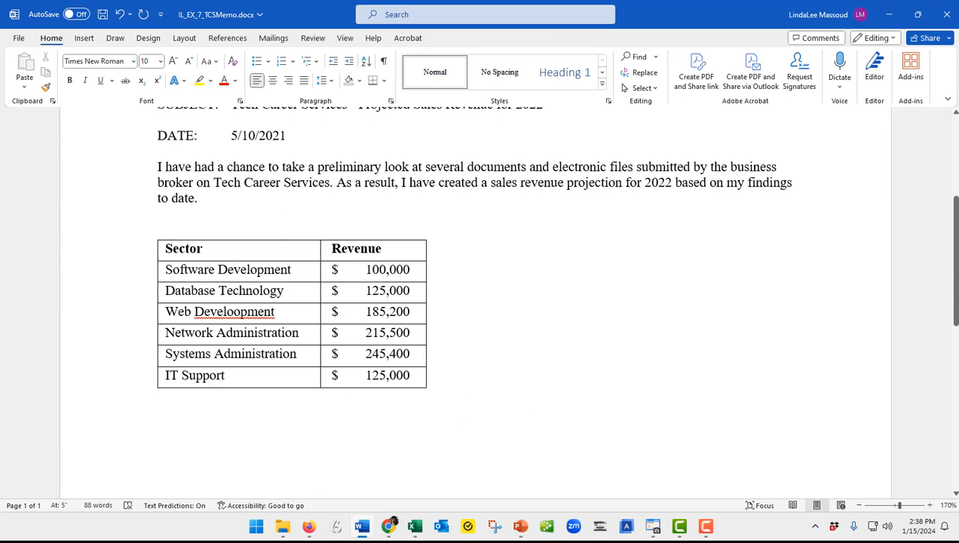
pyautogui.hotkey('ctrl', 's')
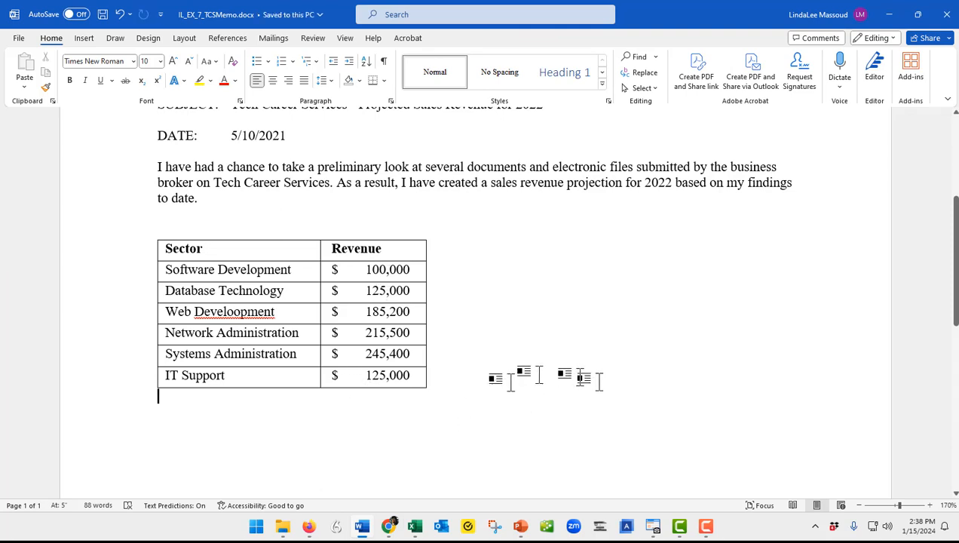
# - Add the author's full name to the memo's page header and return to editing the body text
pyautogui.click(84, 39)
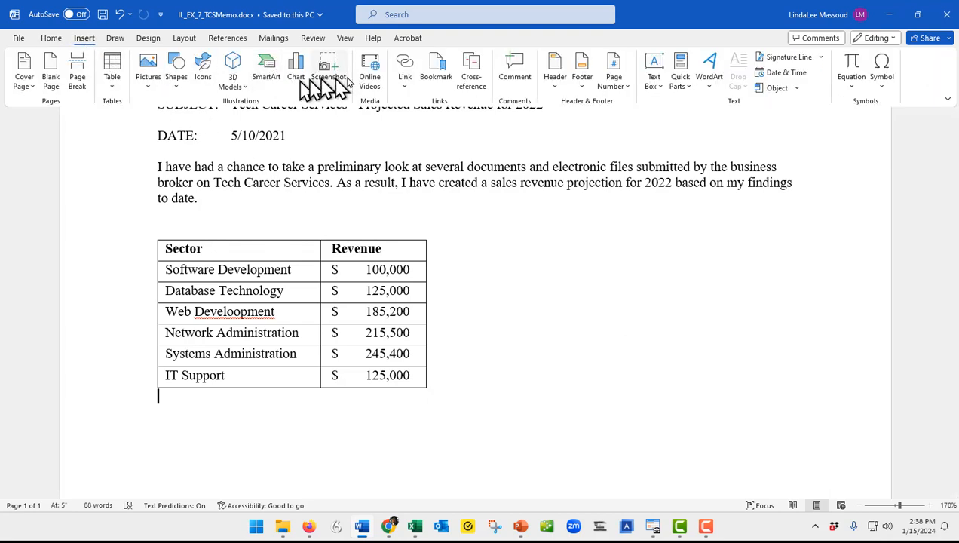
pyautogui.click(554, 67)
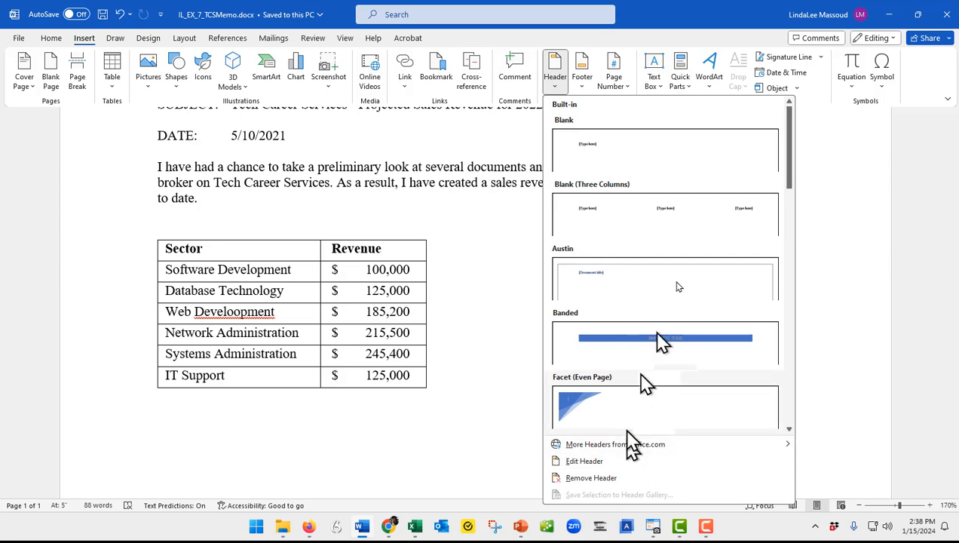
pyautogui.click(584, 463)
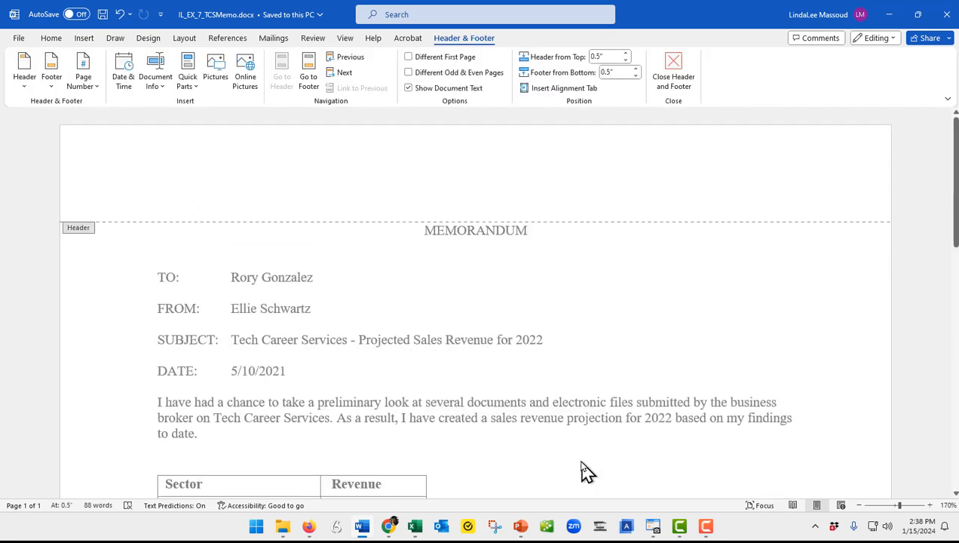
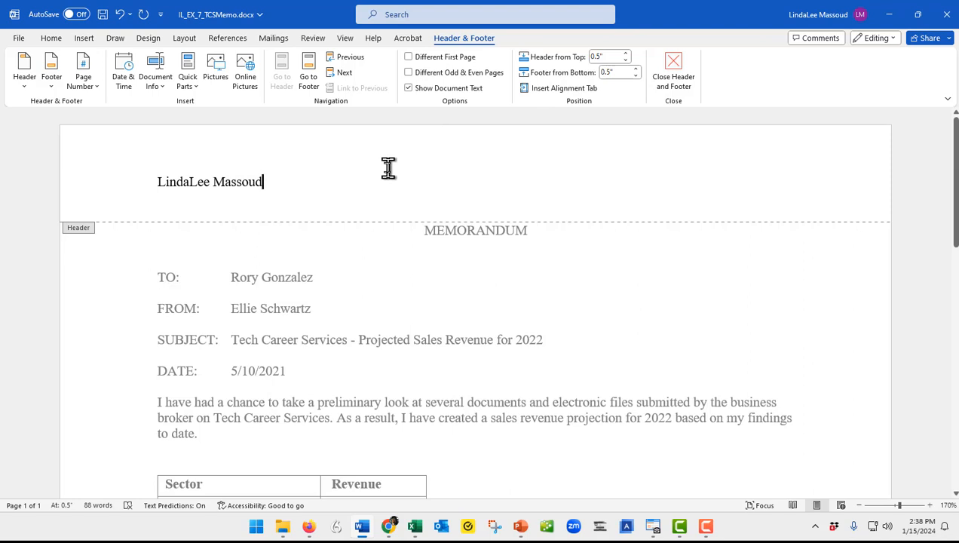
pyautogui.doubleClick(435, 341)
pyautogui.doubleClick(436, 341)
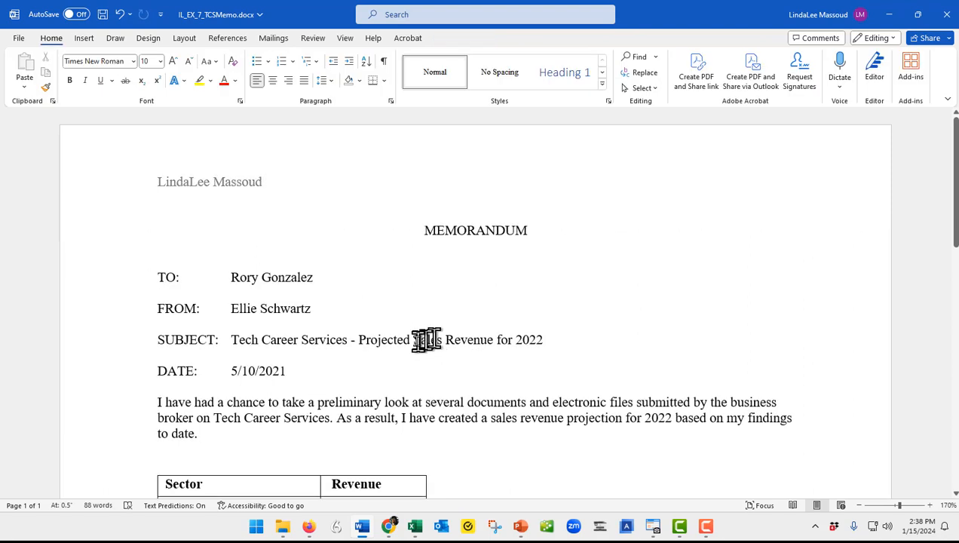
pyautogui.click(437, 340)
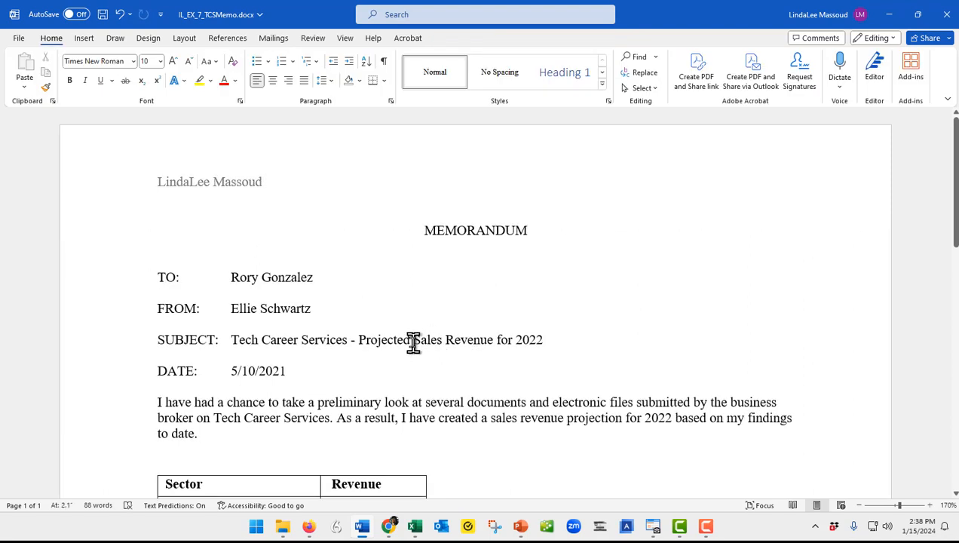